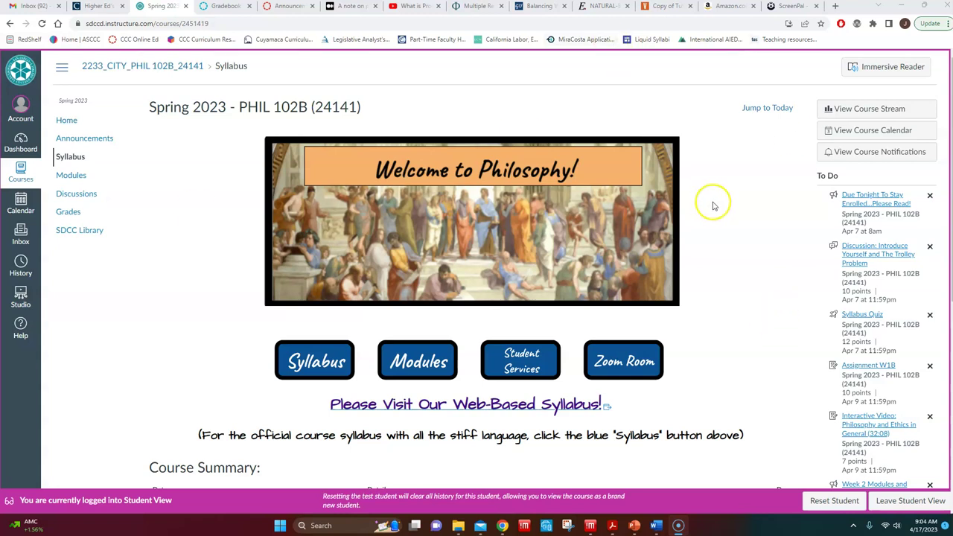
From Modules, view the Overview & Required Readings W3A page so it is marked viewed
{"action": "left_click", "coordinate": [78, 179]}
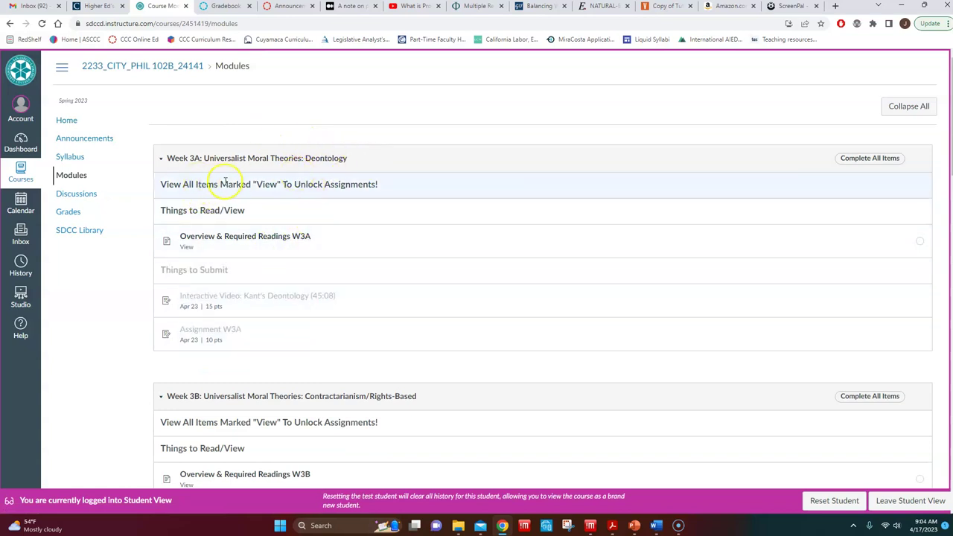
{"action": "left_click", "coordinate": [279, 236]}
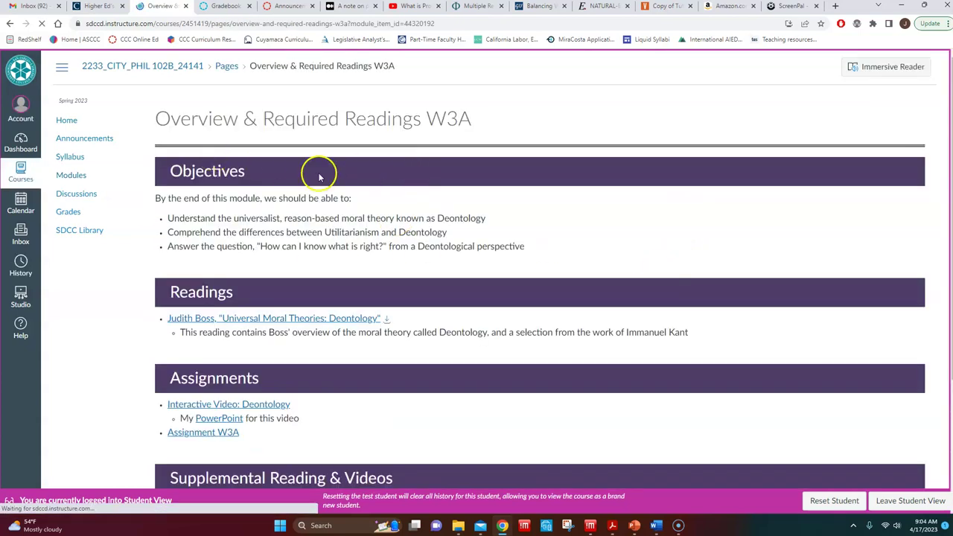
{"action": "scroll", "coordinate": [514, 280], "scroll_direction": "down", "scroll_amount": 3}
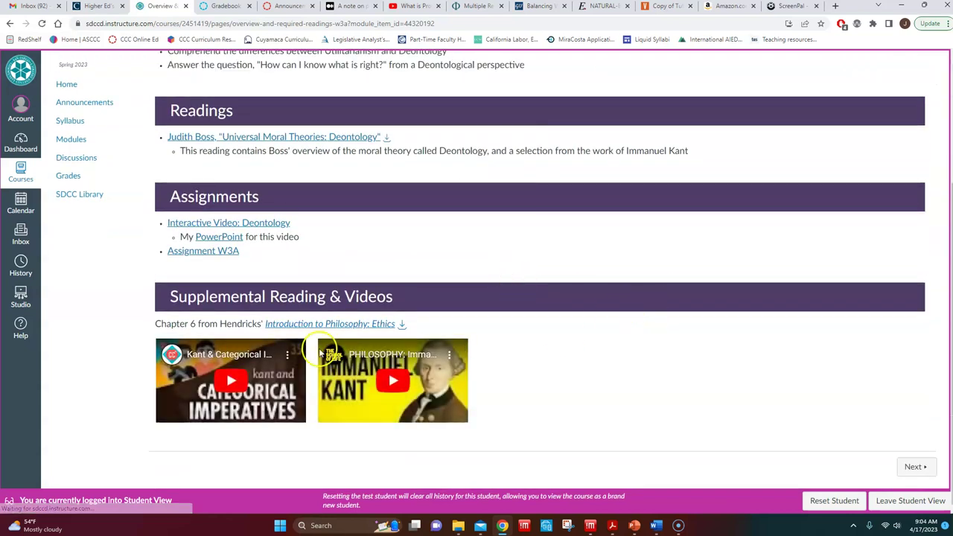
{"action": "scroll", "coordinate": [507, 193], "scroll_direction": "up", "scroll_amount": 1}
{"action": "scroll", "coordinate": [511, 238], "scroll_direction": "up", "scroll_amount": 1}
{"action": "scroll", "coordinate": [655, 240], "scroll_direction": "up", "scroll_amount": 1}
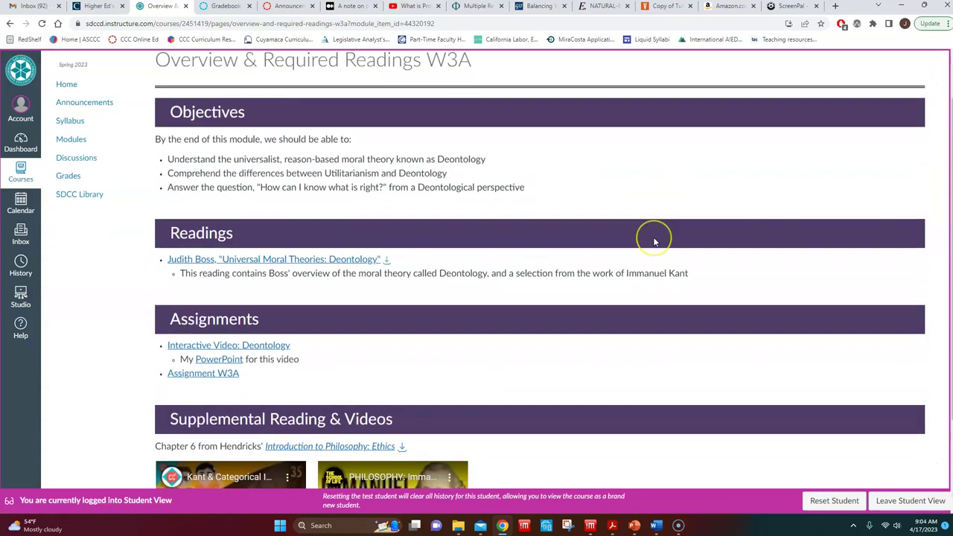
{"action": "scroll", "coordinate": [655, 241], "scroll_direction": "down", "scroll_amount": 1}
{"action": "scroll", "coordinate": [655, 238], "scroll_direction": "up", "scroll_amount": 2}
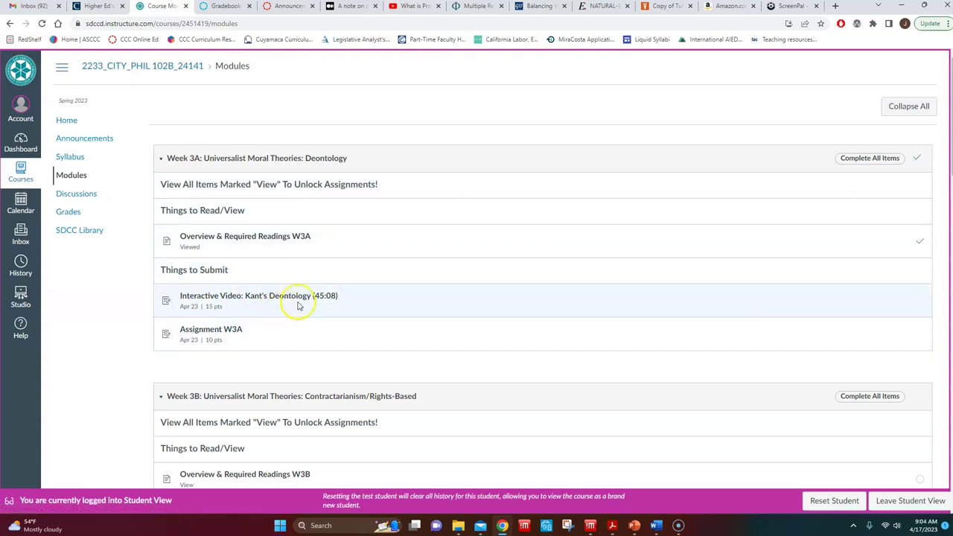
Open Assignment W3A and scroll down to its upload area
{"action": "left_click", "coordinate": [216, 330]}
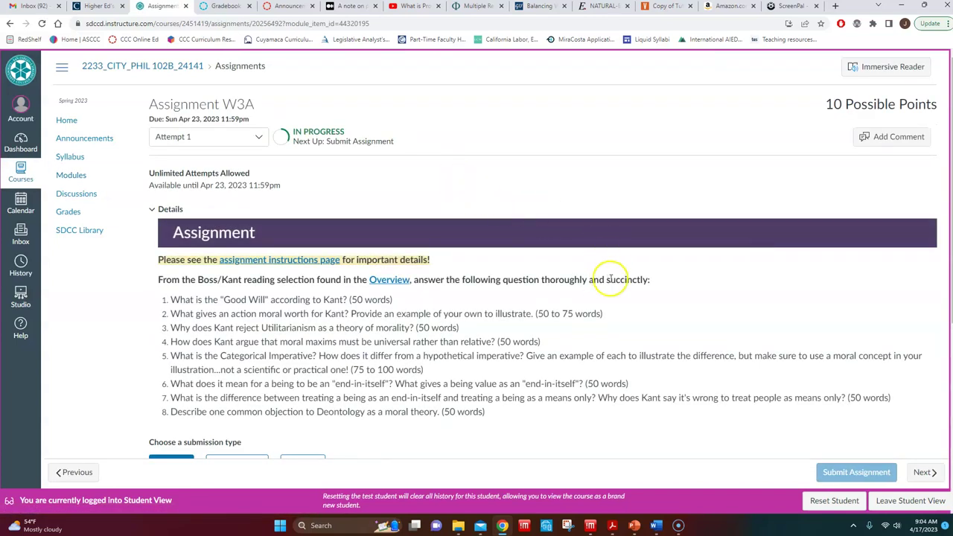
{"action": "scroll", "coordinate": [479, 171], "scroll_direction": "down", "scroll_amount": 3}
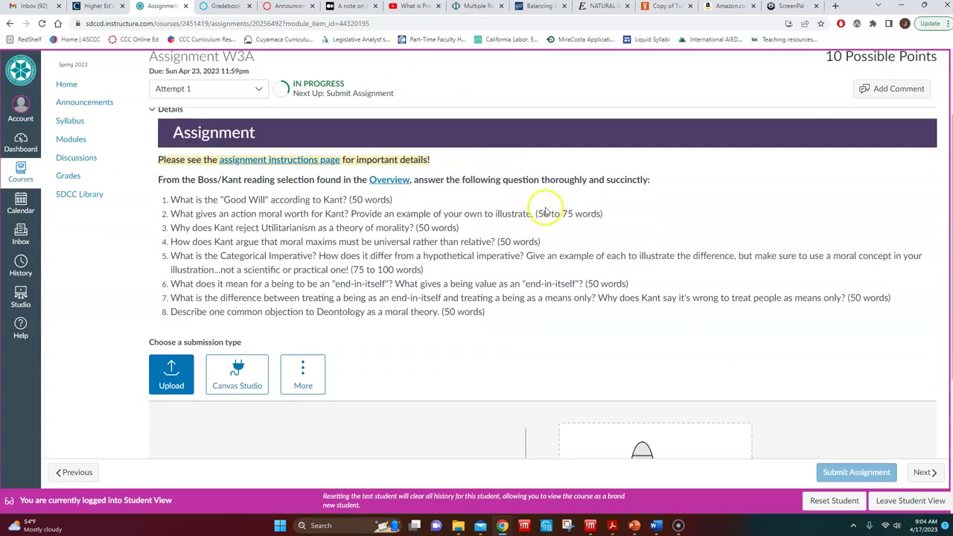
{"action": "scroll", "coordinate": [546, 208], "scroll_direction": "down", "scroll_amount": 3}
{"action": "scroll", "coordinate": [390, 237], "scroll_direction": "down", "scroll_amount": 3}
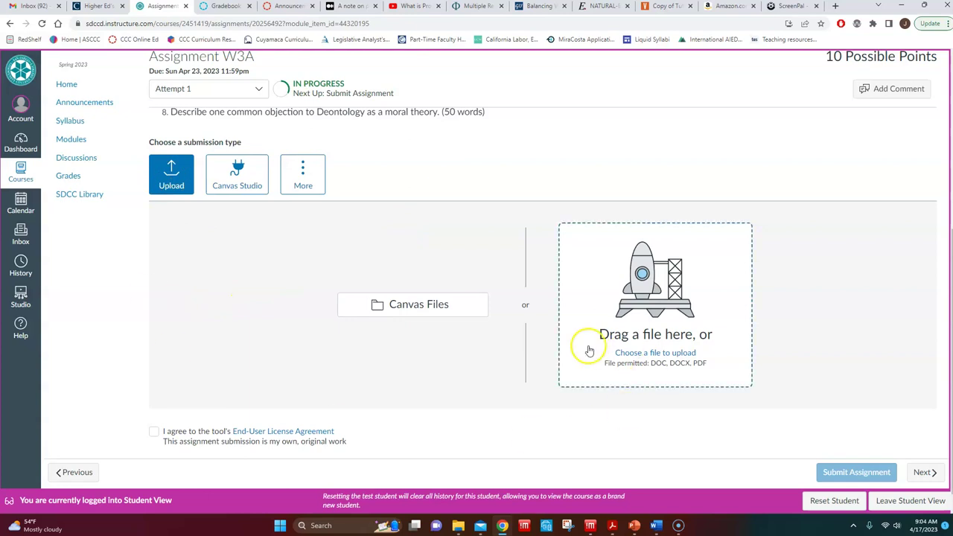
Attach Turnitin sample.docx from the computer as the file upload
{"action": "left_click", "coordinate": [650, 355]}
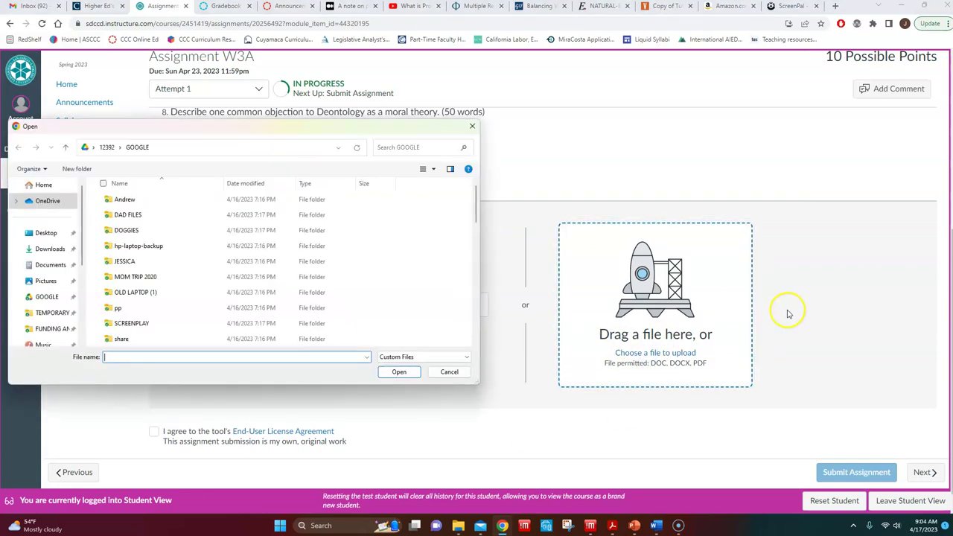
{"action": "scroll", "coordinate": [280, 278], "scroll_direction": "down", "scroll_amount": 3}
{"action": "scroll", "coordinate": [278, 278], "scroll_direction": "down", "scroll_amount": 1}
{"action": "scroll", "coordinate": [278, 279], "scroll_direction": "down", "scroll_amount": 1}
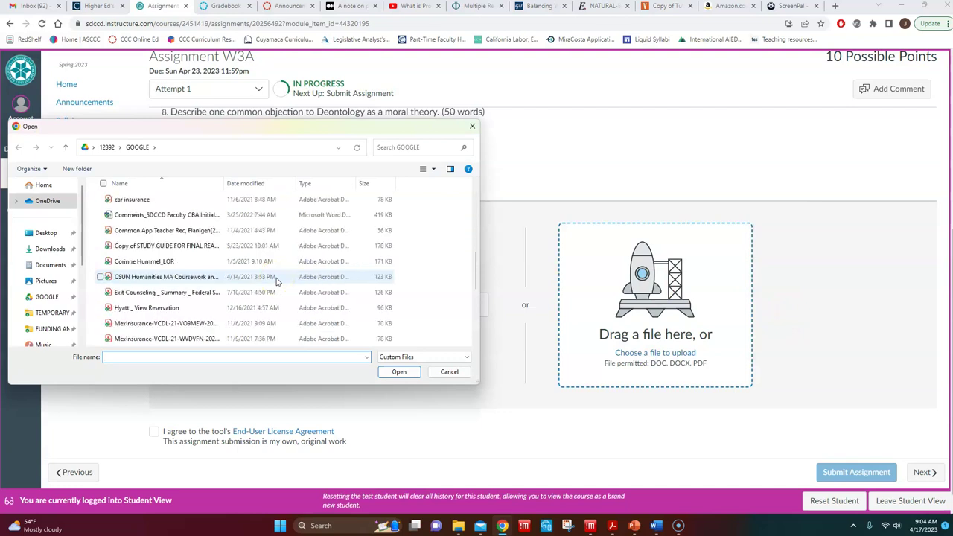
{"action": "scroll", "coordinate": [276, 279], "scroll_direction": "down", "scroll_amount": 2}
{"action": "scroll", "coordinate": [276, 279], "scroll_direction": "down", "scroll_amount": 1}
{"action": "scroll", "coordinate": [276, 279], "scroll_direction": "down", "scroll_amount": 2}
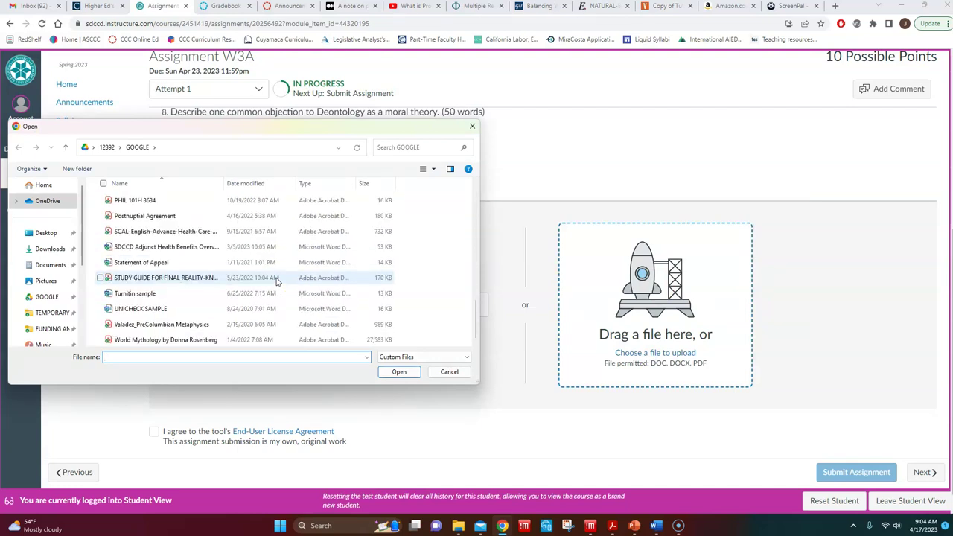
{"action": "left_click", "coordinate": [134, 293]}
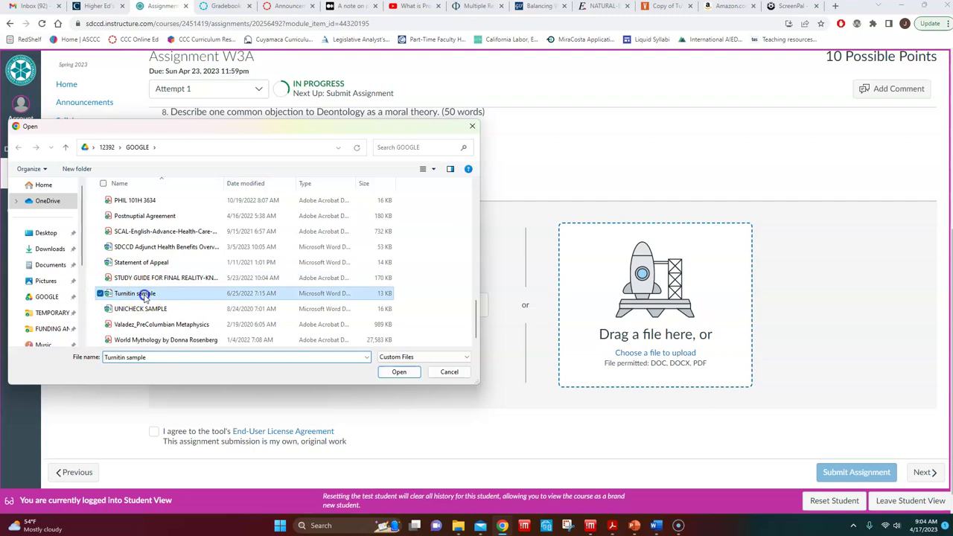
{"action": "left_click", "coordinate": [401, 371]}
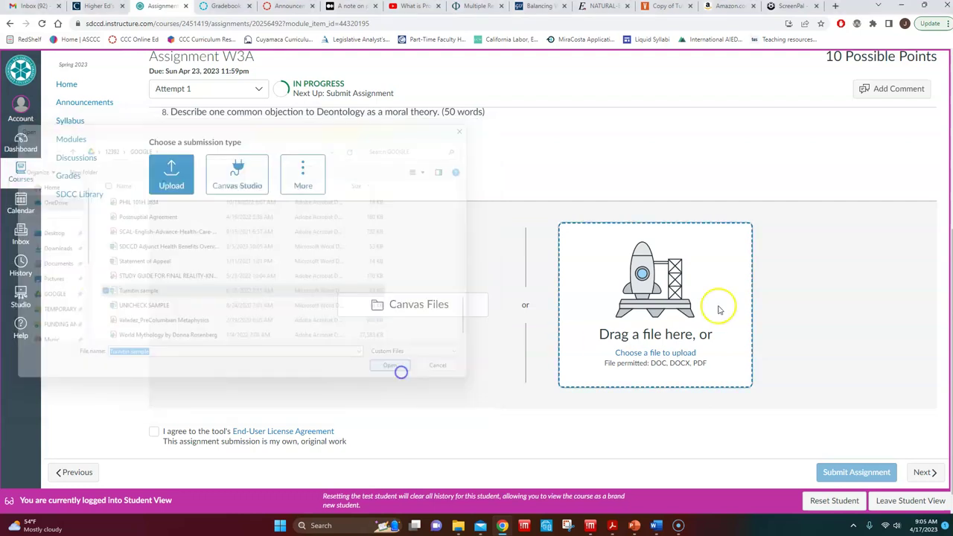
{"action": "scroll", "coordinate": [783, 296], "scroll_direction": "down", "scroll_amount": 1}
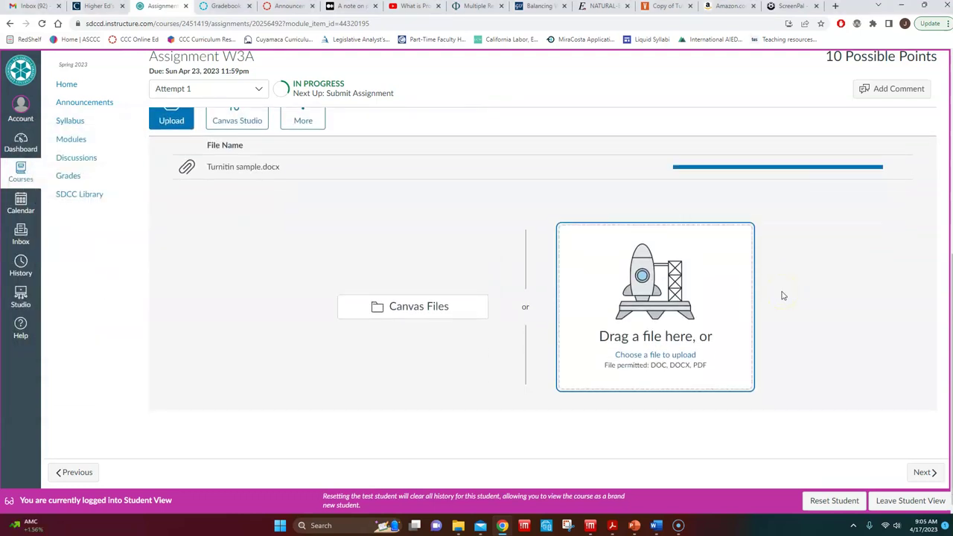
Agree to the end-user license agreement and submit Assignment W3A with Turnitin sample.docx
{"action": "left_click", "coordinate": [745, 285]}
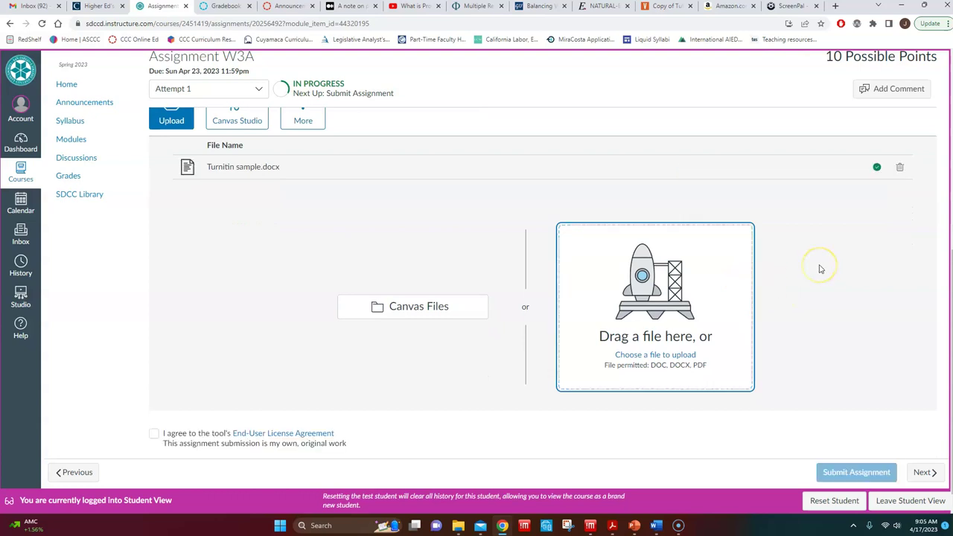
{"action": "scroll", "coordinate": [820, 268], "scroll_direction": "down", "scroll_amount": 1}
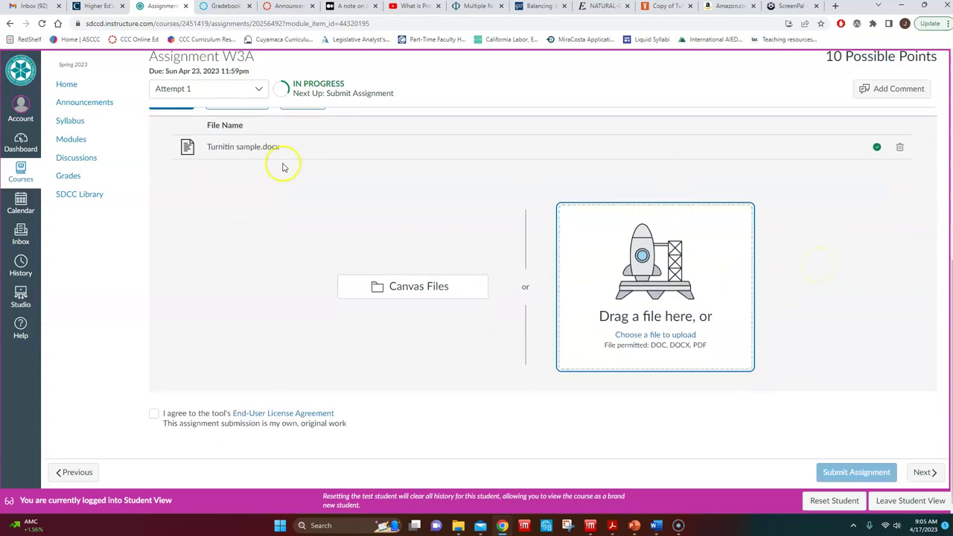
{"action": "left_click", "coordinate": [154, 415]}
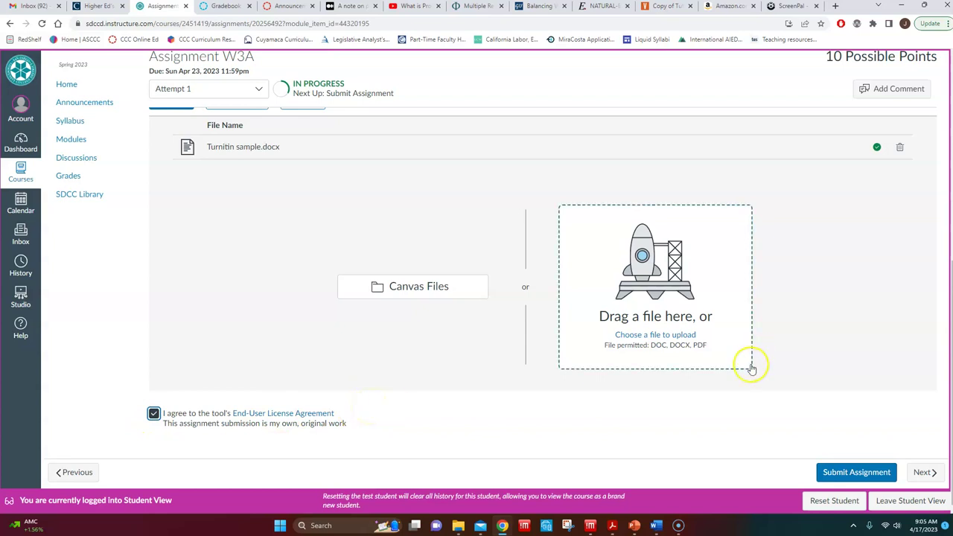
{"action": "left_click", "coordinate": [856, 473]}
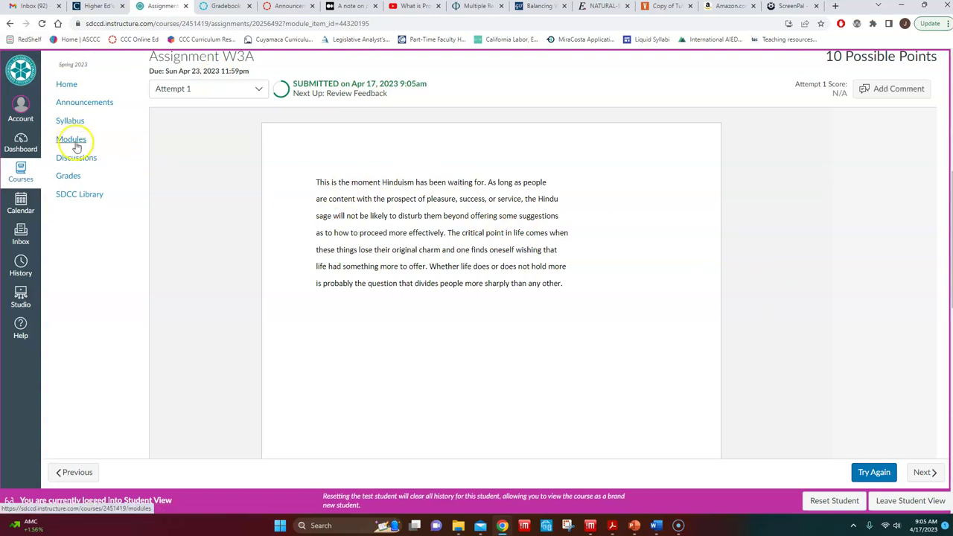
Reopen Assignment W3A from the Week 3A module to check its submission and 100% similarity score
{"action": "left_click", "coordinate": [81, 141]}
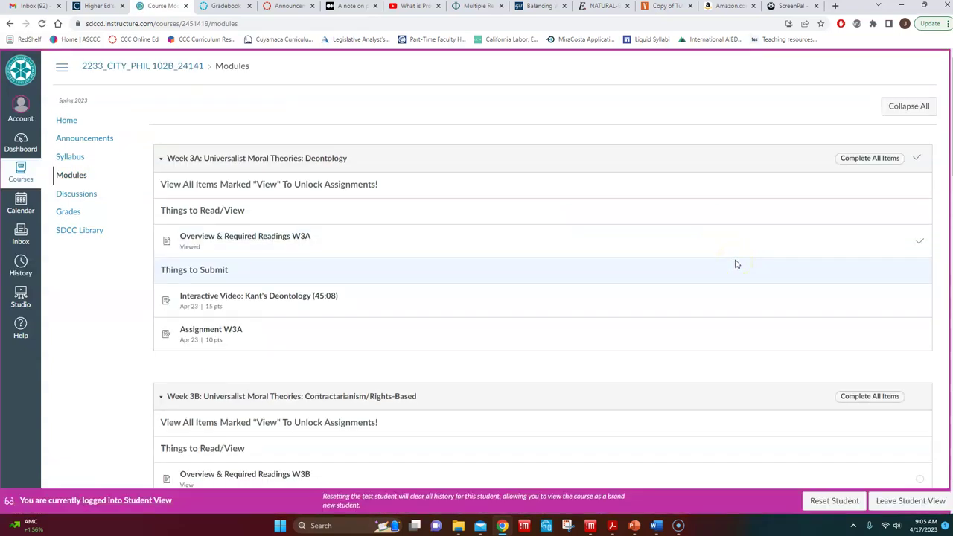
{"action": "scroll", "coordinate": [735, 264], "scroll_direction": "down", "scroll_amount": 1}
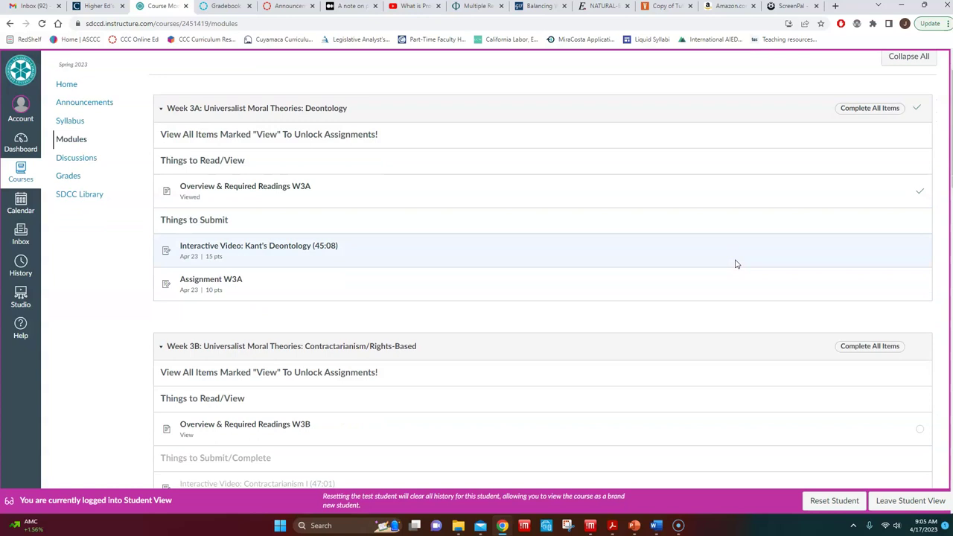
{"action": "left_click", "coordinate": [218, 282]}
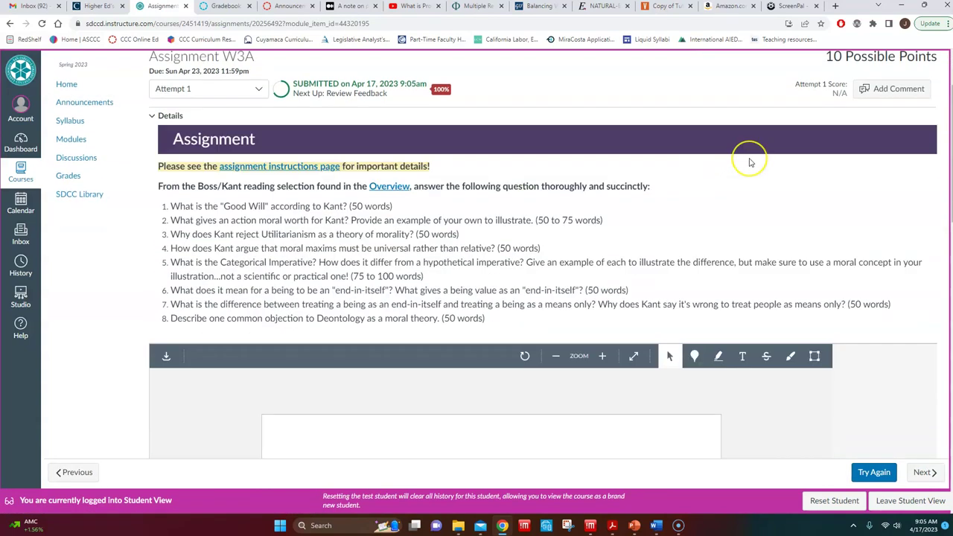
{"action": "scroll", "coordinate": [751, 163], "scroll_direction": "down", "scroll_amount": 5}
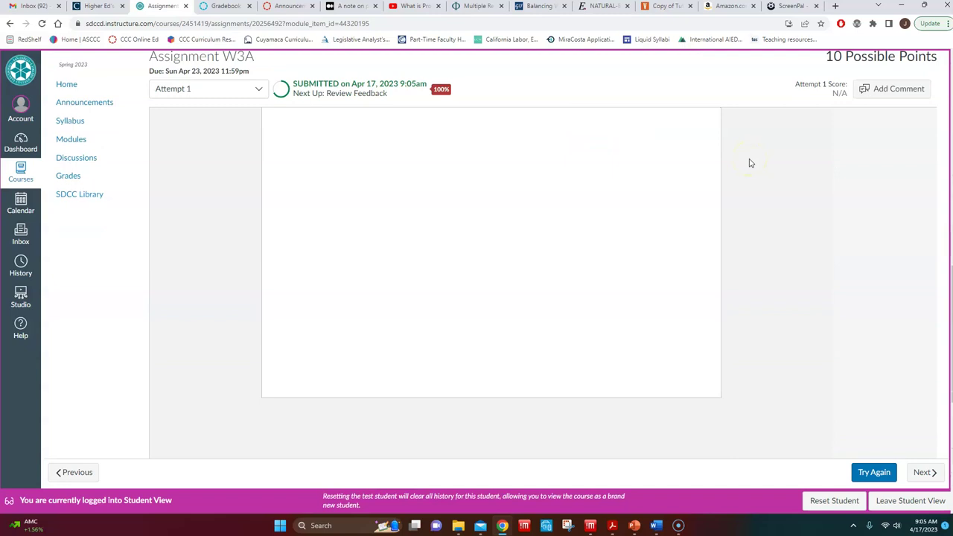
{"action": "scroll", "coordinate": [750, 162], "scroll_direction": "up", "scroll_amount": 5}
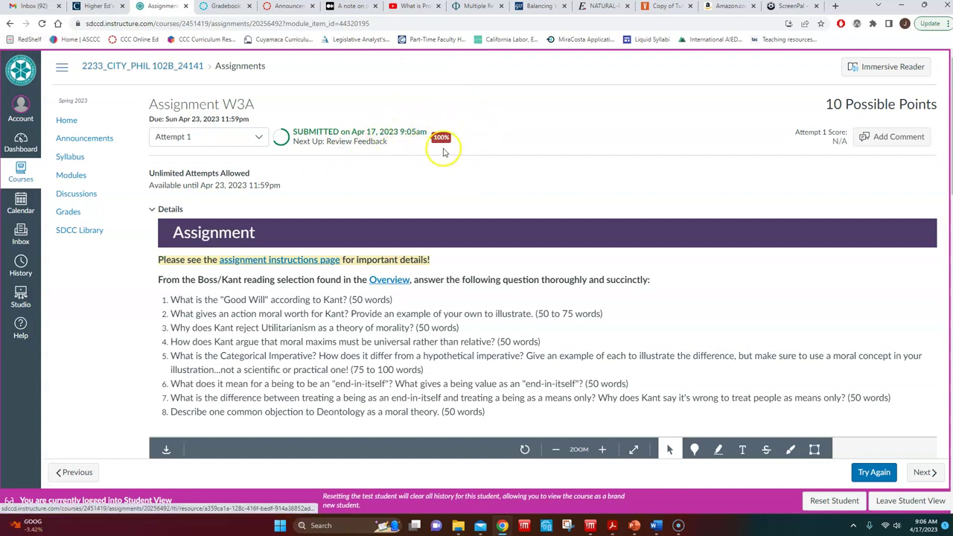
{"action": "mouse_move", "coordinate": [441, 89]}
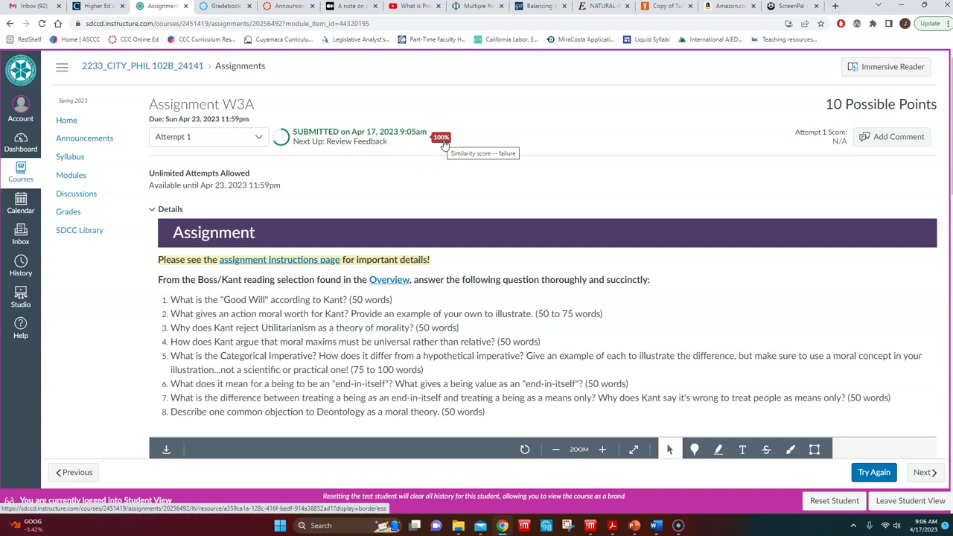
Open the 100% similarity report and accept the Turnitin end-user license agreement
{"action": "left_click", "coordinate": [438, 141]}
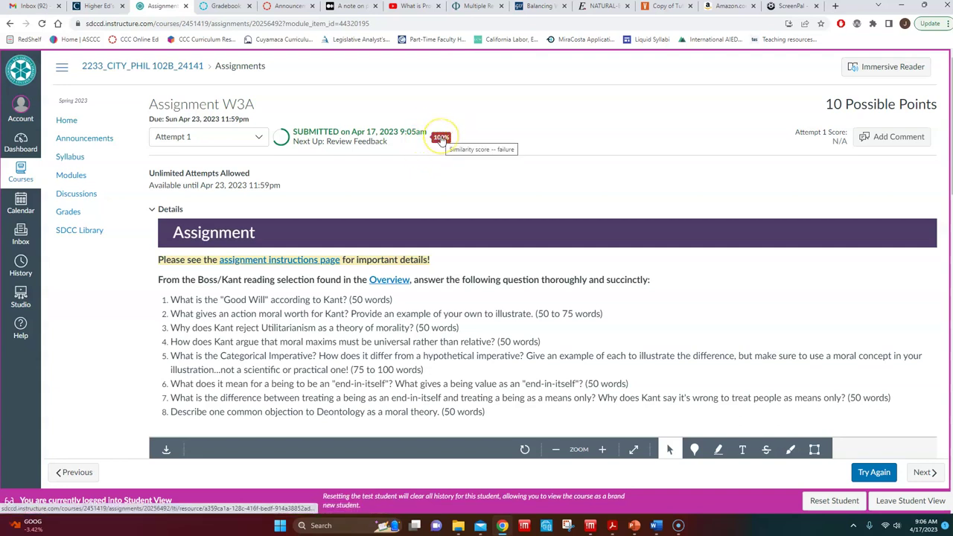
{"action": "left_click", "coordinate": [439, 140]}
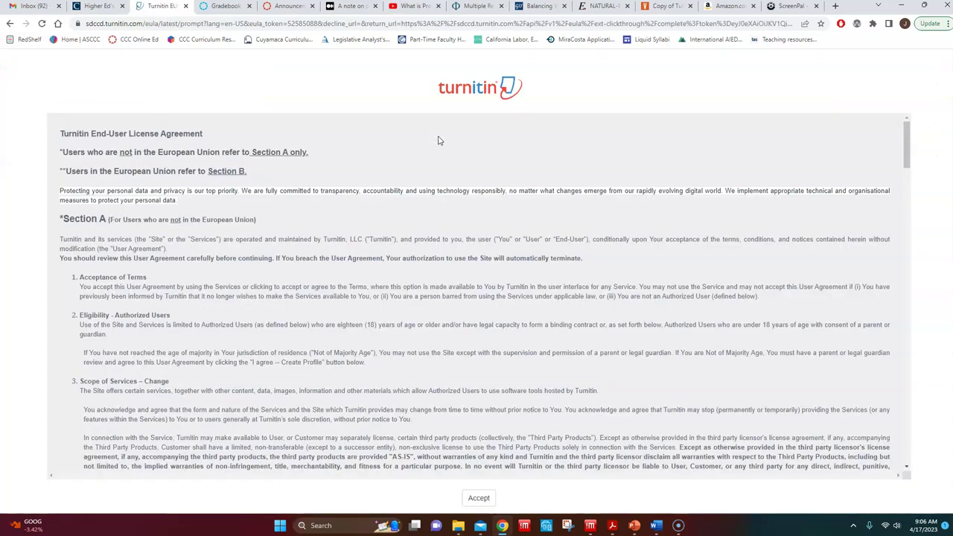
{"action": "scroll", "coordinate": [518, 173], "scroll_direction": "down", "scroll_amount": 3}
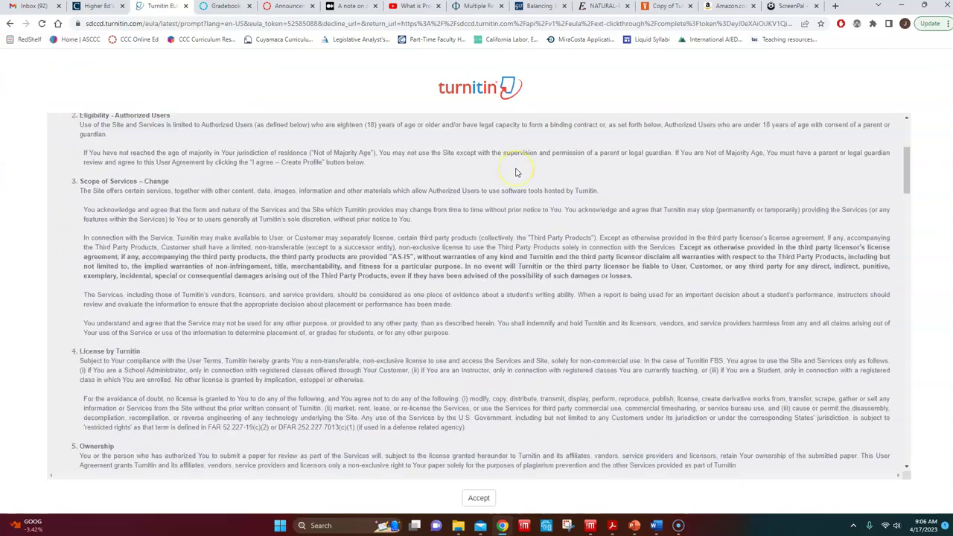
{"action": "scroll", "coordinate": [518, 173], "scroll_direction": "down", "scroll_amount": 5}
{"action": "scroll", "coordinate": [517, 173], "scroll_direction": "down", "scroll_amount": 5}
{"action": "scroll", "coordinate": [518, 173], "scroll_direction": "down", "scroll_amount": 5}
{"action": "scroll", "coordinate": [518, 173], "scroll_direction": "down", "scroll_amount": 5}
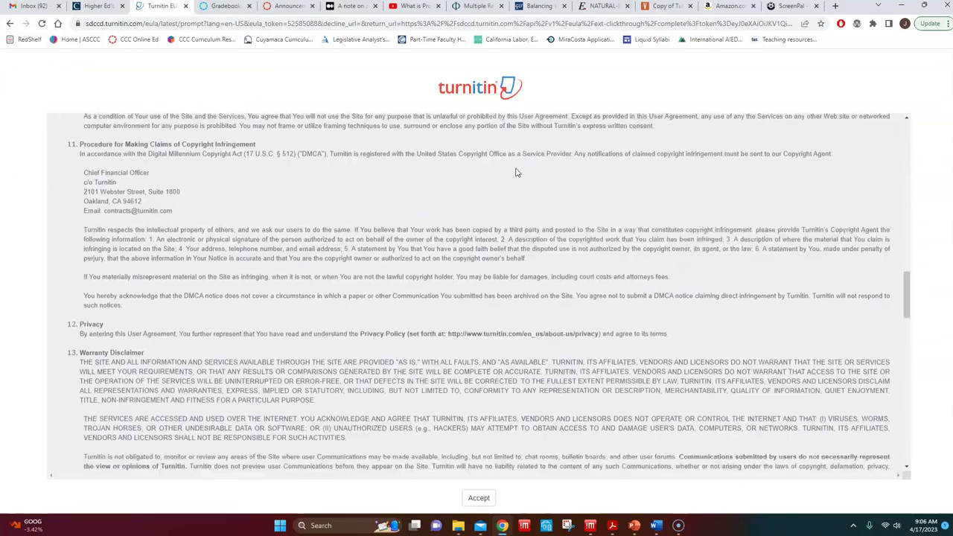
{"action": "scroll", "coordinate": [517, 172], "scroll_direction": "down", "scroll_amount": 5}
{"action": "scroll", "coordinate": [518, 172], "scroll_direction": "down", "scroll_amount": 5}
{"action": "scroll", "coordinate": [517, 172], "scroll_direction": "down", "scroll_amount": 5}
{"action": "scroll", "coordinate": [517, 173], "scroll_direction": "down", "scroll_amount": 3}
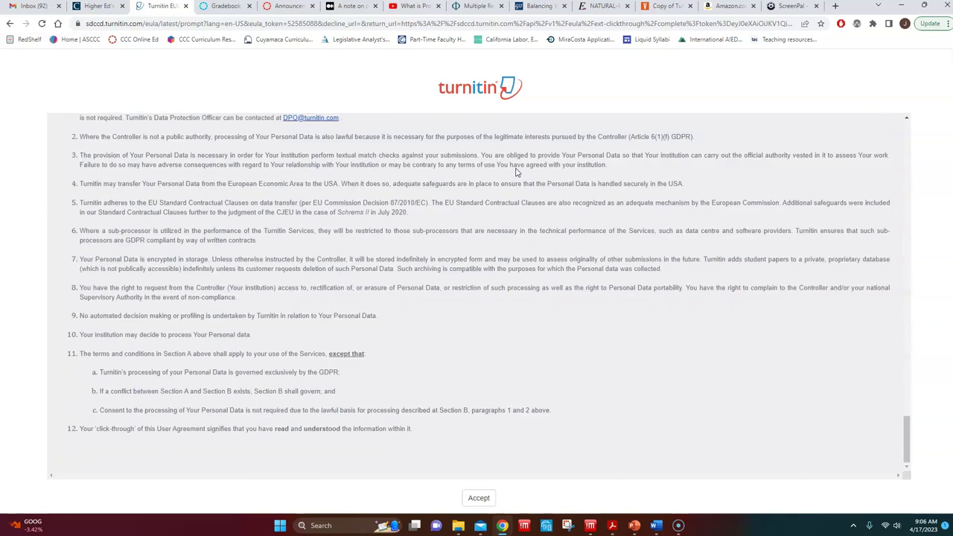
{"action": "left_click", "coordinate": [479, 497]}
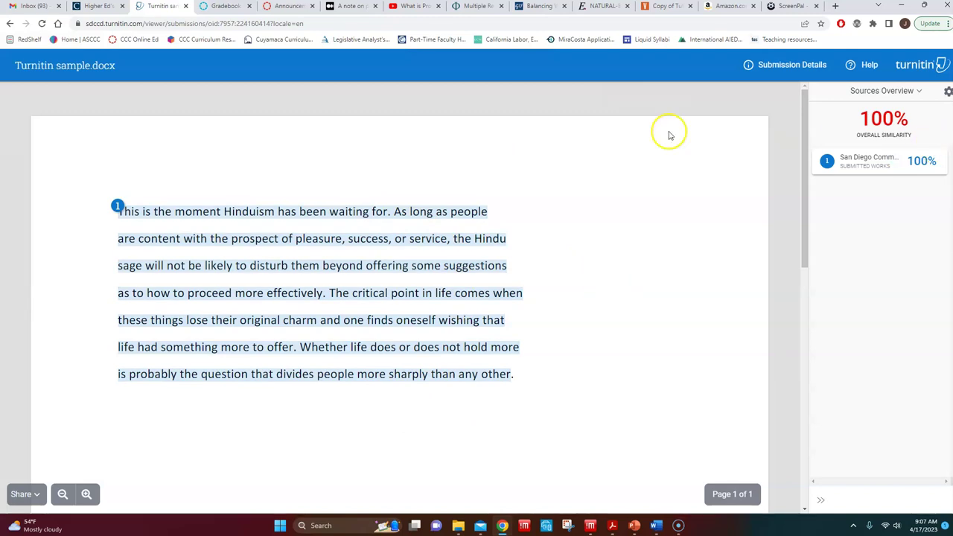
Select the highlighted passage to see it matched to the single submitted-works source
{"action": "left_click", "coordinate": [460, 215]}
{"action": "scroll", "coordinate": [460, 223], "scroll_direction": "down", "scroll_amount": 5}
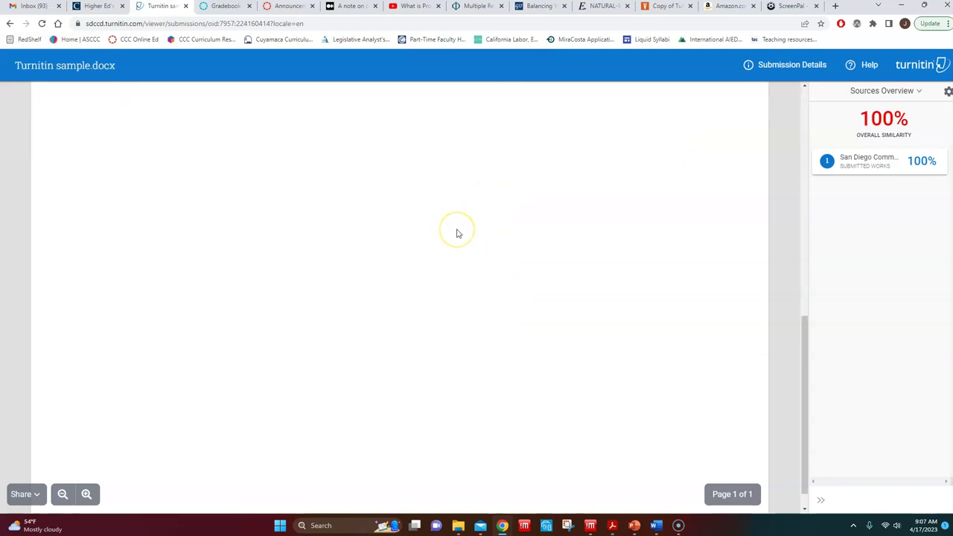
{"action": "scroll", "coordinate": [458, 235], "scroll_direction": "up", "scroll_amount": 5}
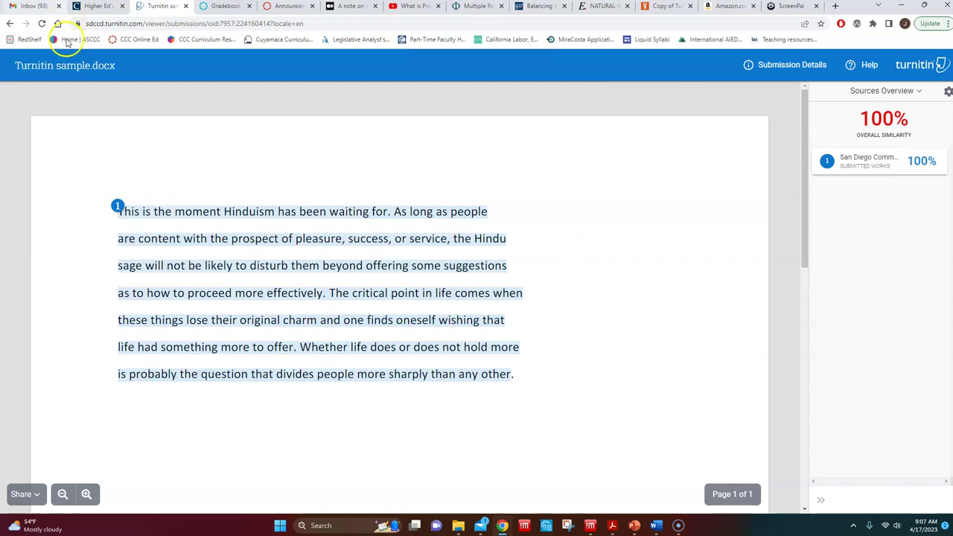
Confirm Assignment W3A shows as submitted on the Grades page, then go to the course Home
{"action": "left_click", "coordinate": [11, 24]}
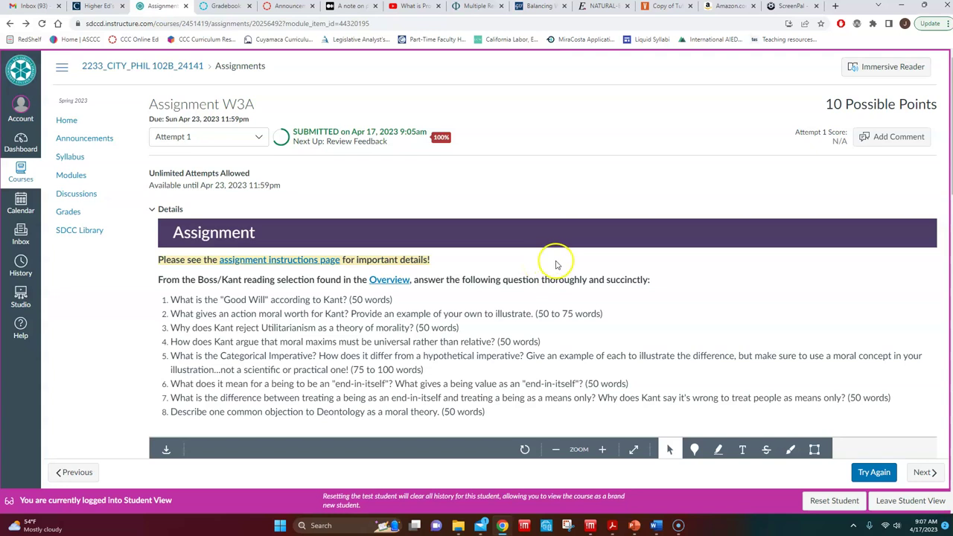
{"action": "left_click", "coordinate": [67, 212]}
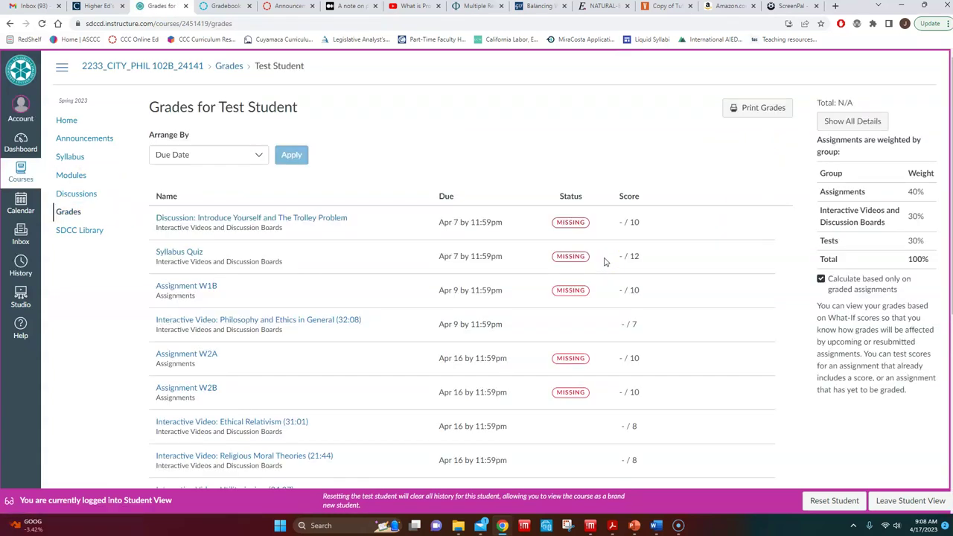
{"action": "scroll", "coordinate": [604, 262], "scroll_direction": "down", "scroll_amount": 1}
{"action": "scroll", "coordinate": [604, 262], "scroll_direction": "down", "scroll_amount": 2}
{"action": "scroll", "coordinate": [372, 246], "scroll_direction": "down", "scroll_amount": 1}
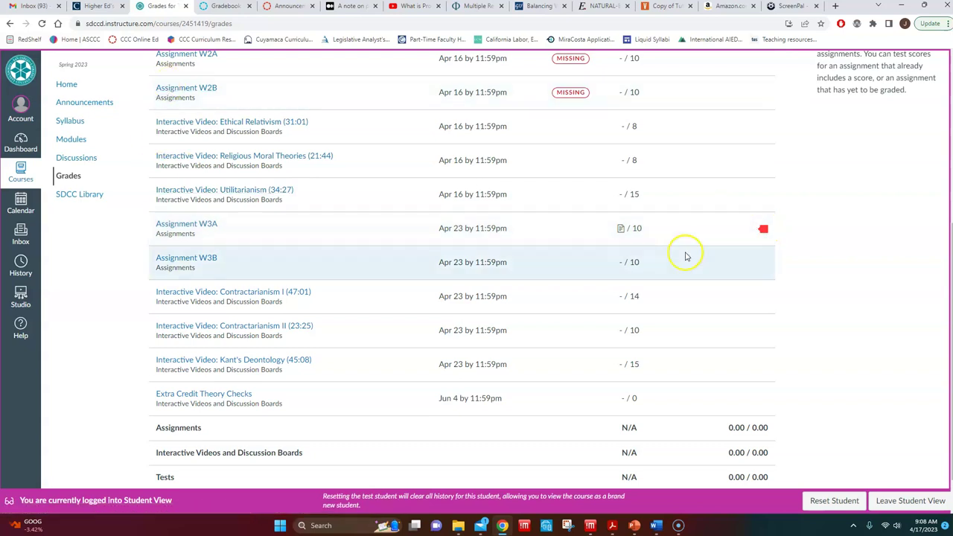
{"action": "scroll", "coordinate": [695, 279], "scroll_direction": "up", "scroll_amount": 4}
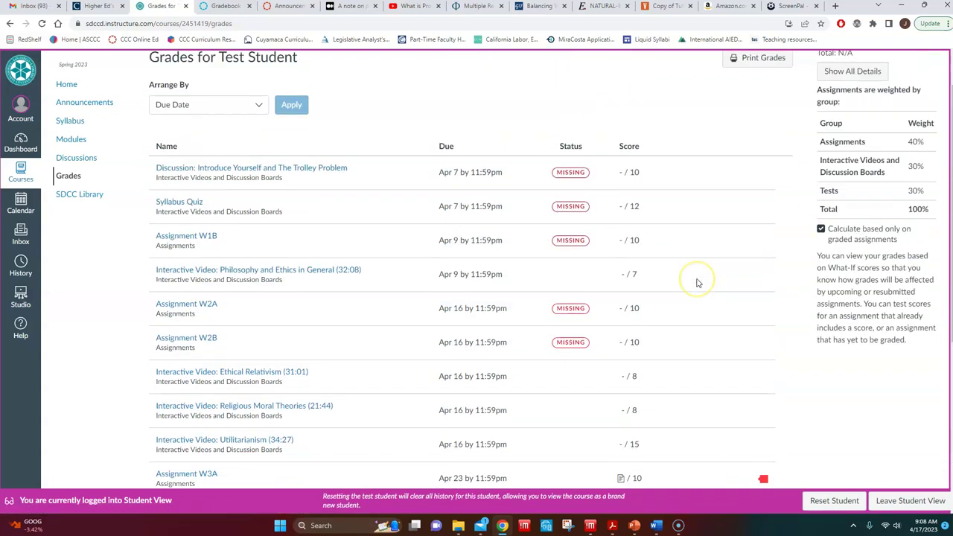
{"action": "left_click", "coordinate": [67, 120]}
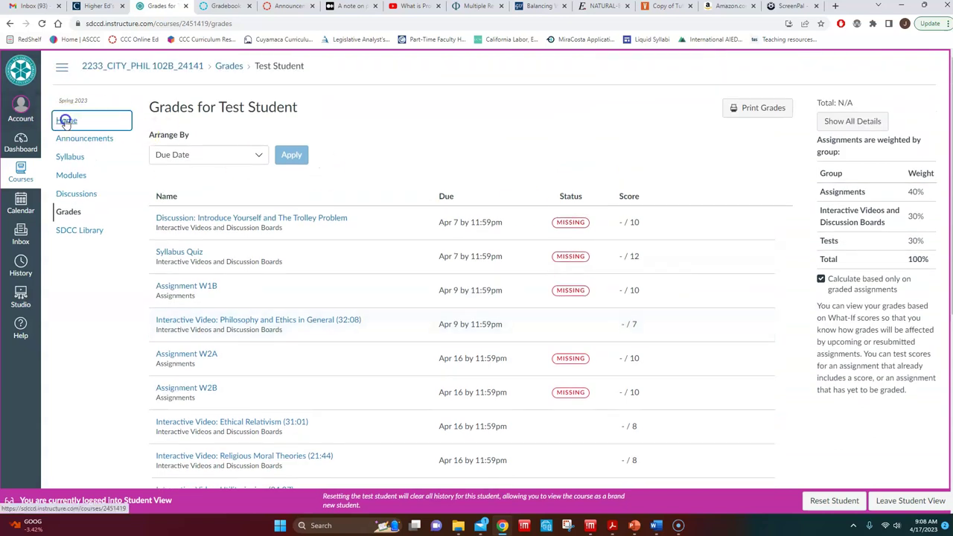